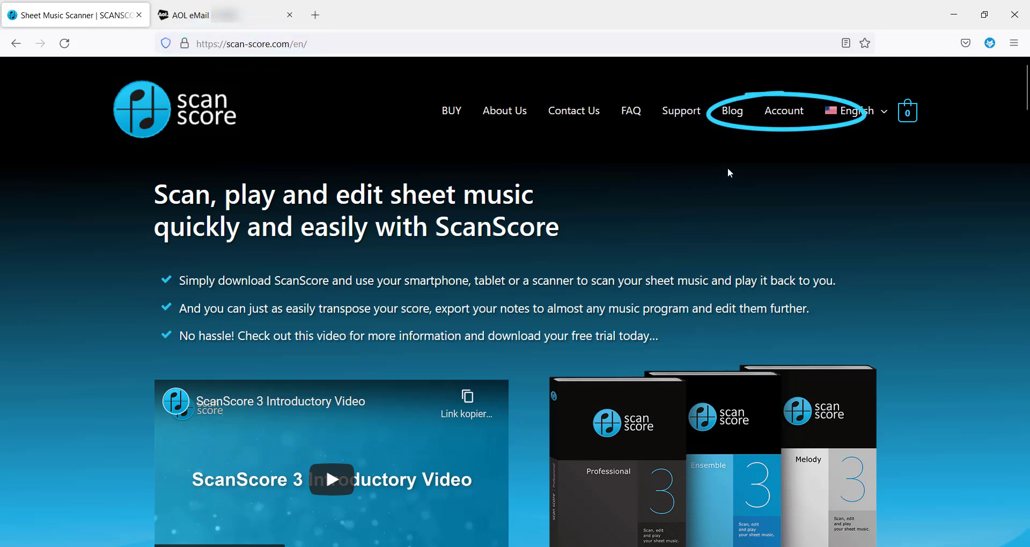
Open the Account page and scroll down to the 'Lost your license key?' section and back up.
left_click(789, 122)
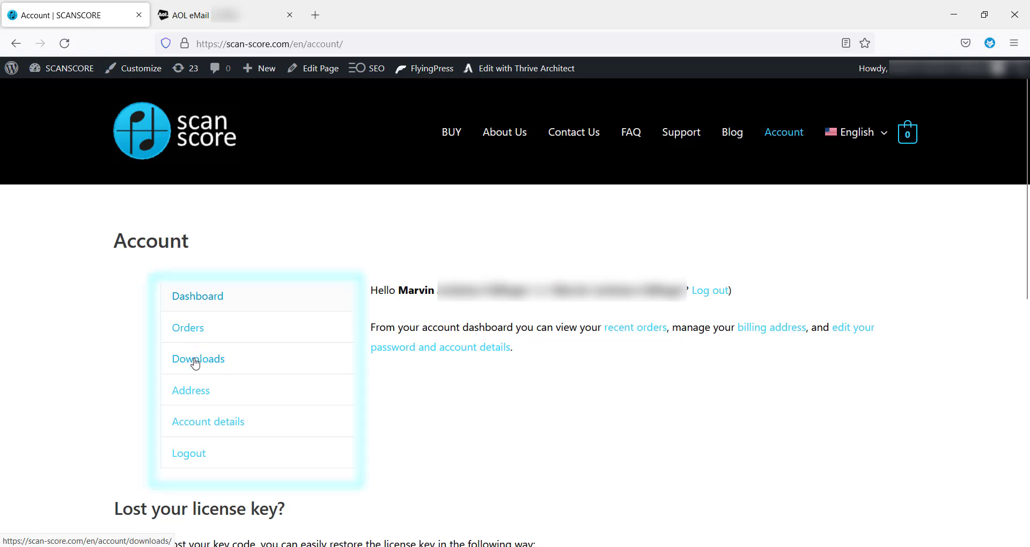
scroll(379, 395, "down", 3)
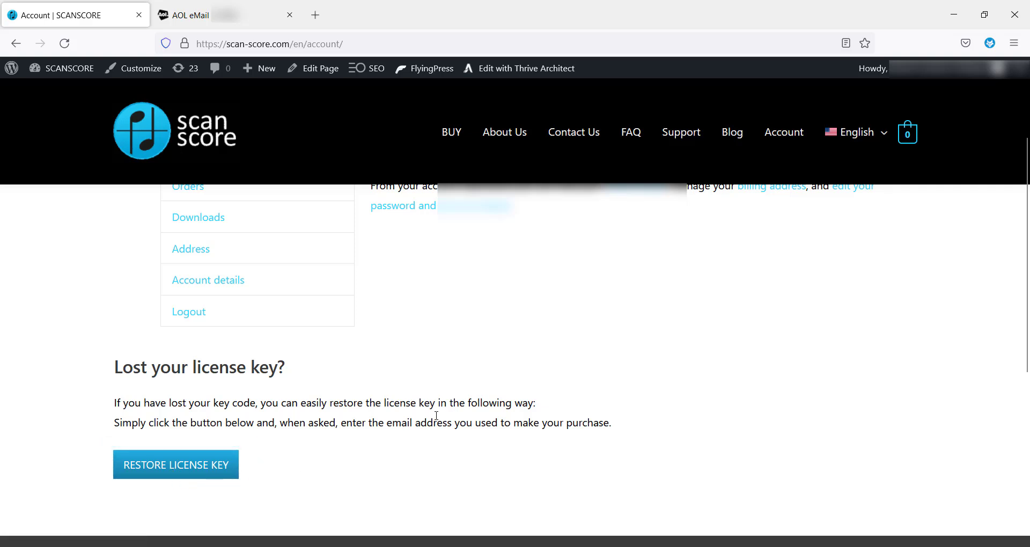
scroll(444, 414, "up", 3)
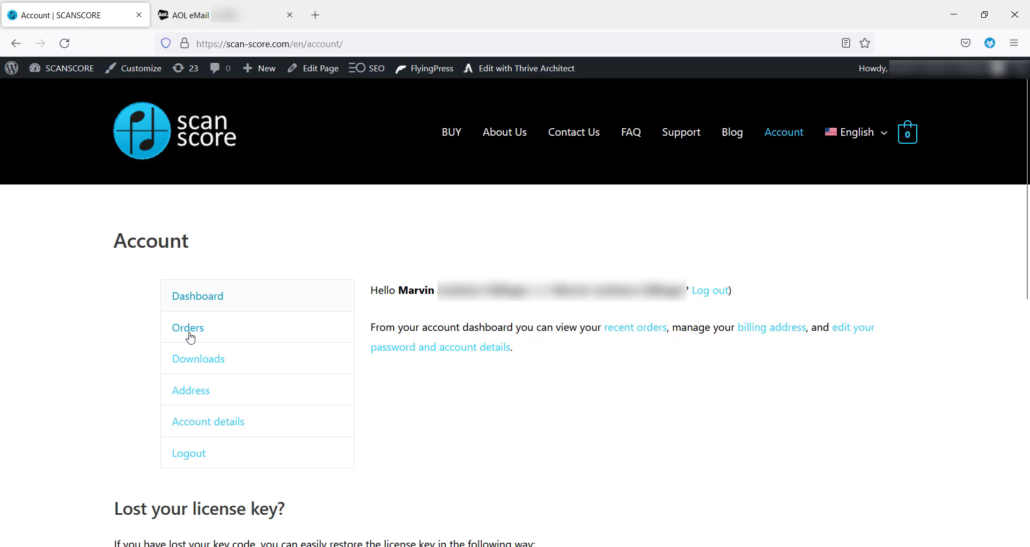
List past orders and view the June 9, 2022 $79.00 order with its downloads.
left_click(189, 333)
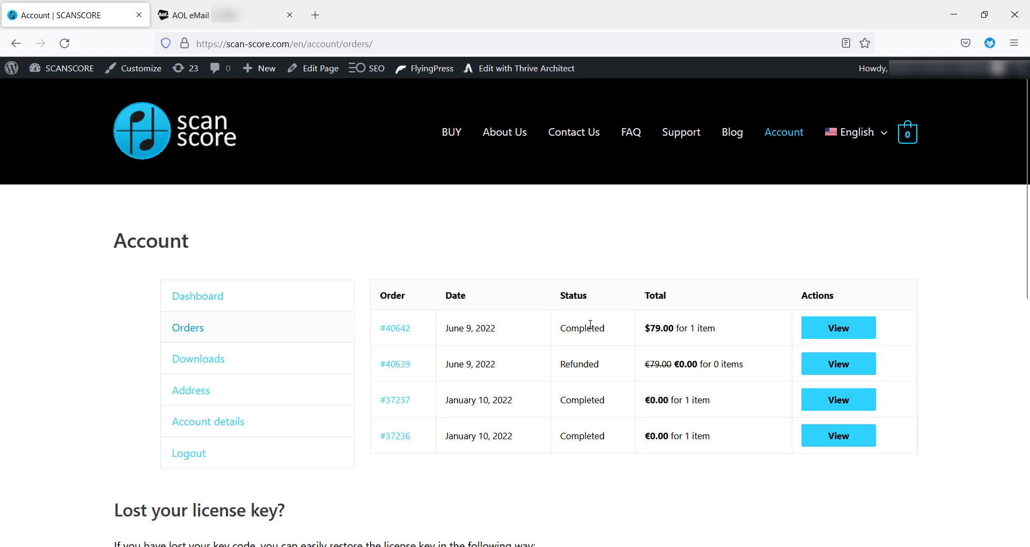
left_click(838, 337)
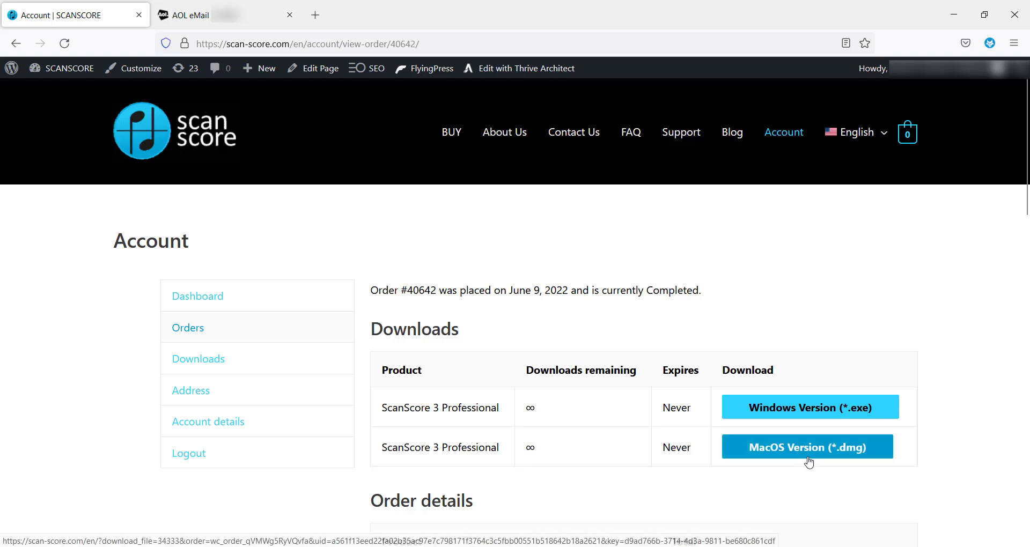
Download the Windows installer ScanScoreSetup(1).exe (64.6 MB), then close the downloads panel.
left_click(812, 416)
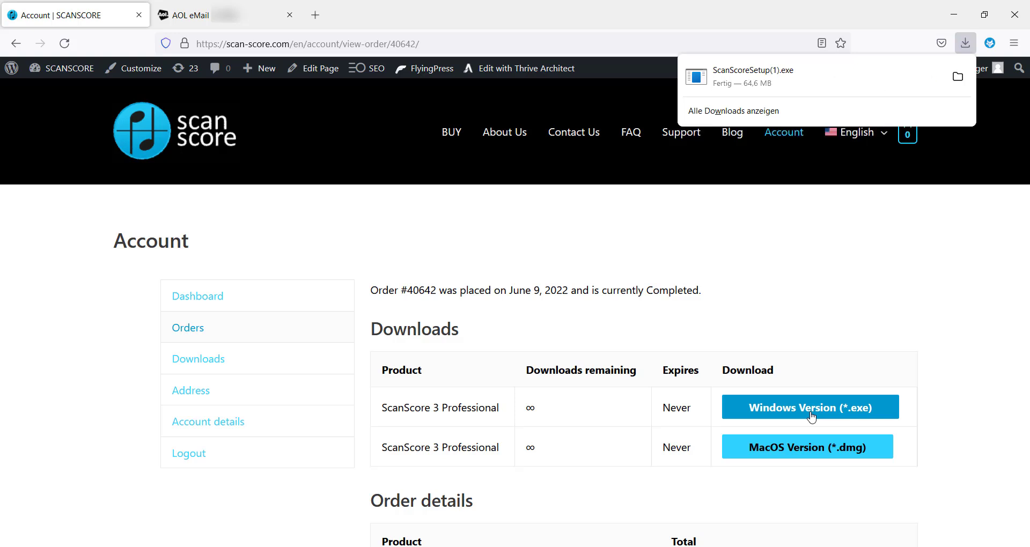
scroll(748, 416, "down", 1)
scroll(429, 467, "down", 1)
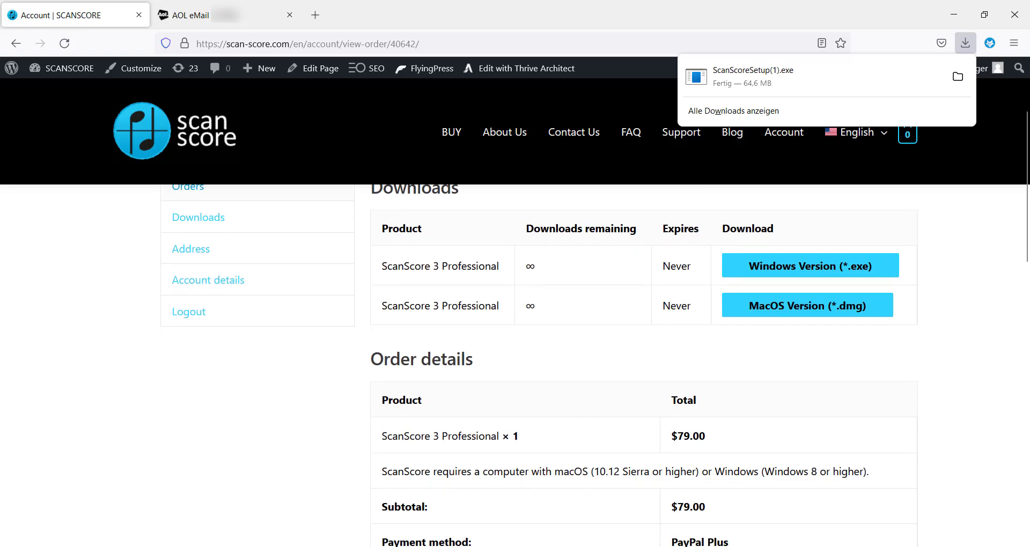
left_click(951, 83)
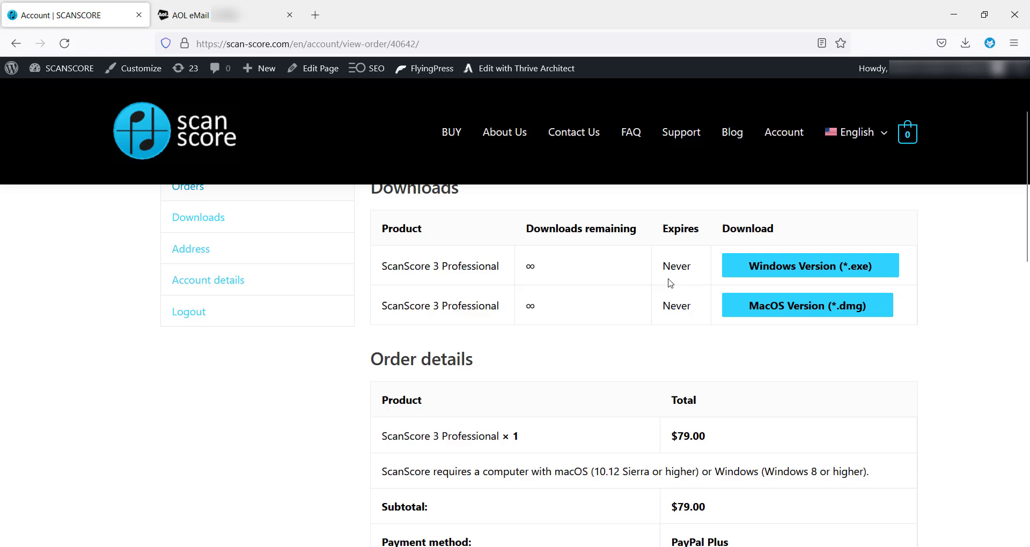
Run ScanScoreSetup(1) from the Downloads folder, choosing 'Schutz entfernen und öffnen'.
mouse_move(483, 543)
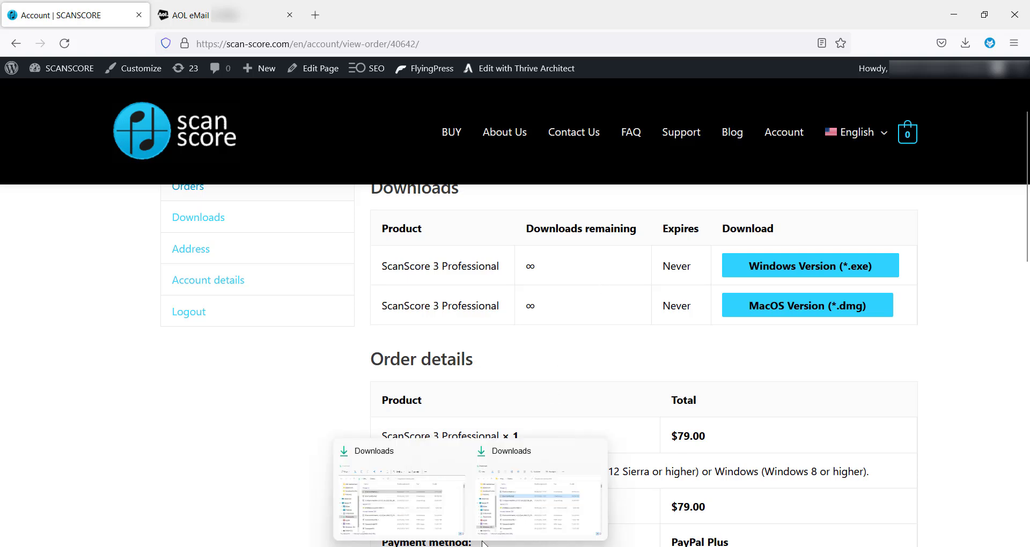
left_click(499, 513)
left_click(436, 258)
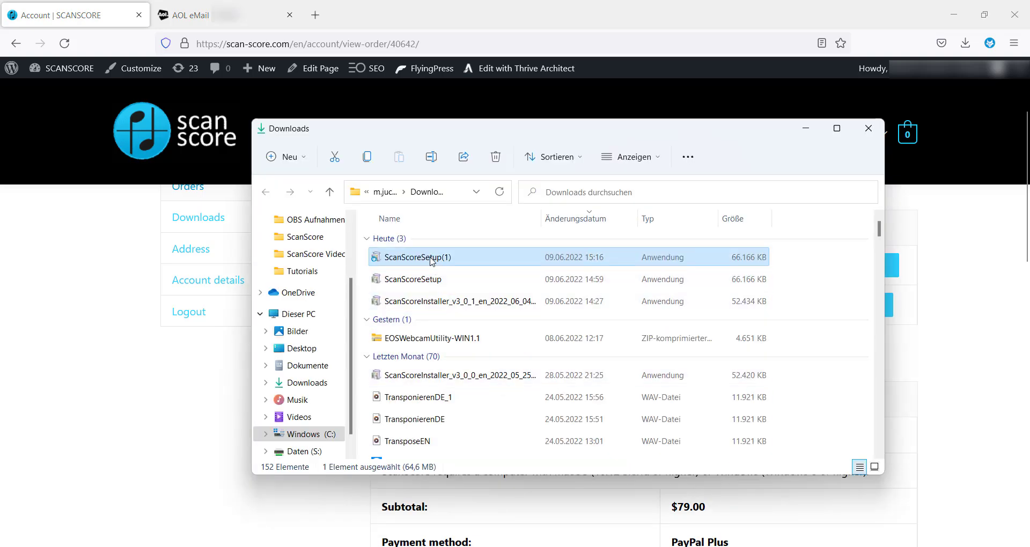
double_click(430, 258)
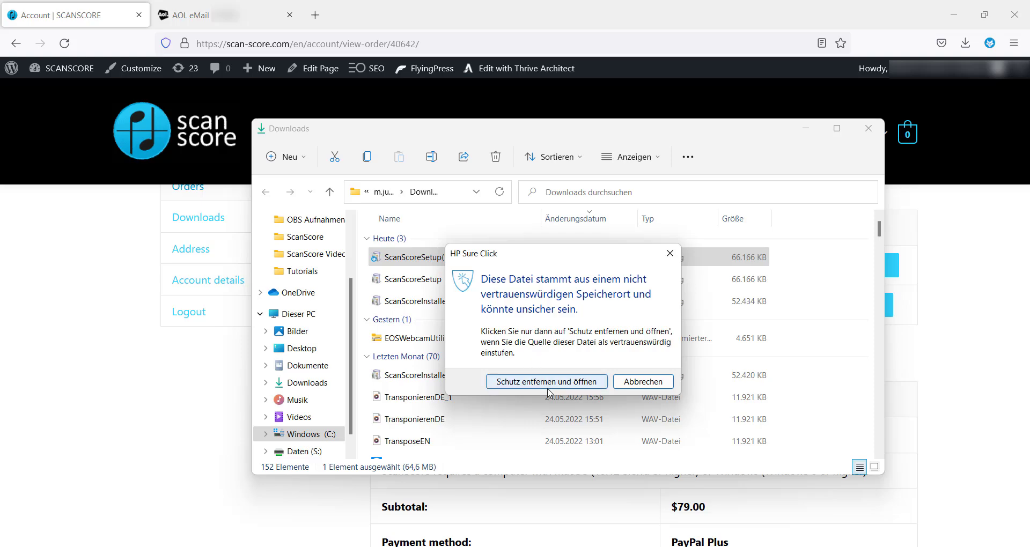
left_click(550, 386)
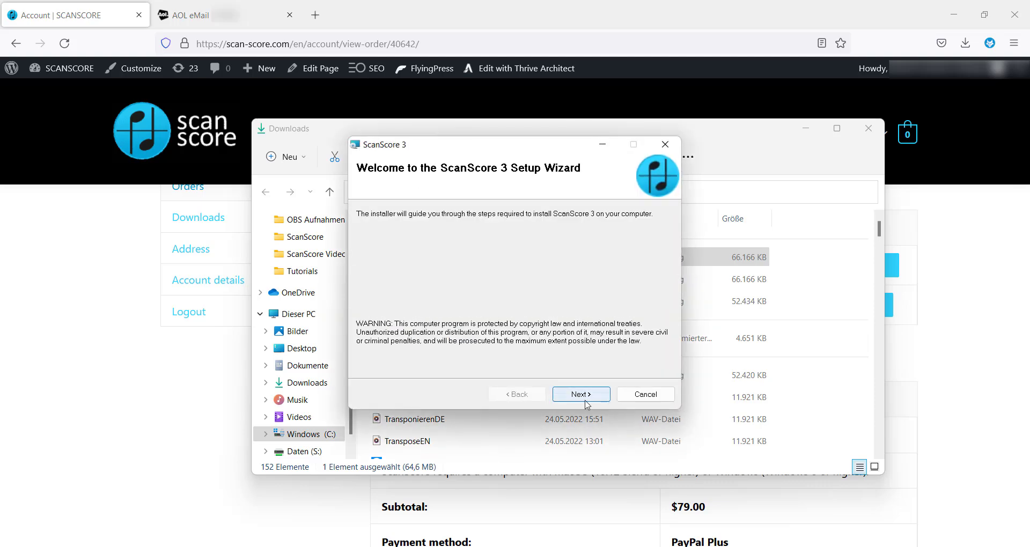
Install ScanScore 3 for everyone into the default folder and close the finished wizard.
left_click(587, 404)
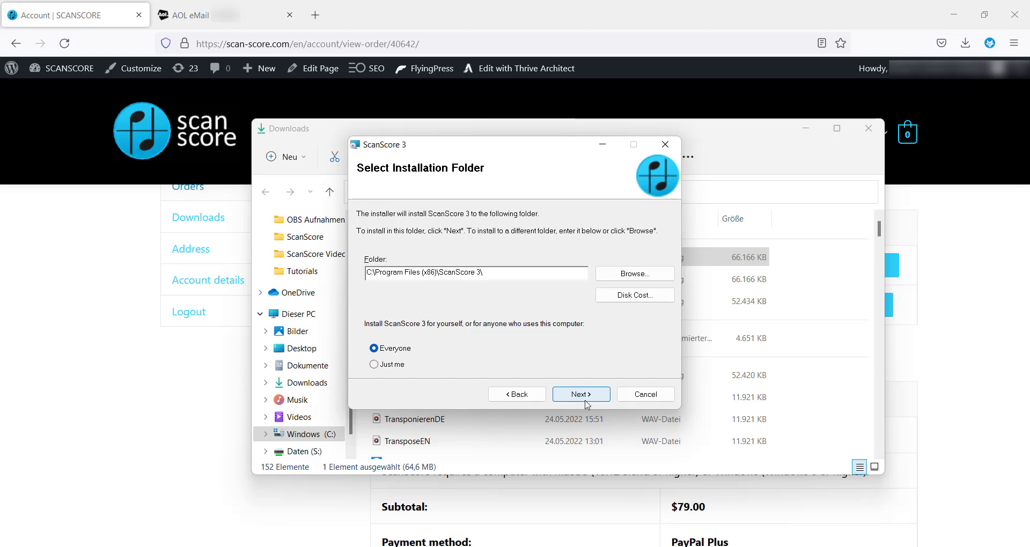
left_click(587, 404)
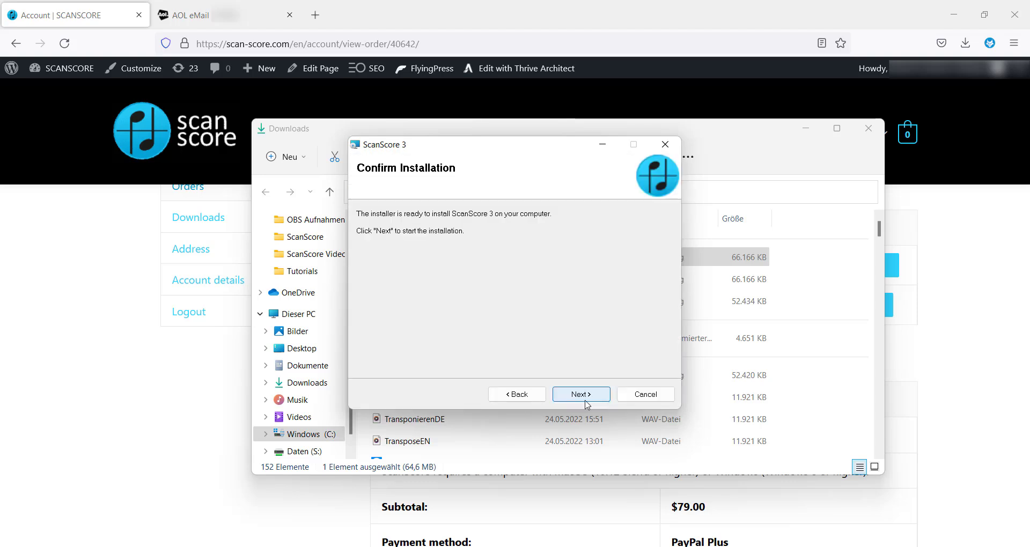
left_click(587, 404)
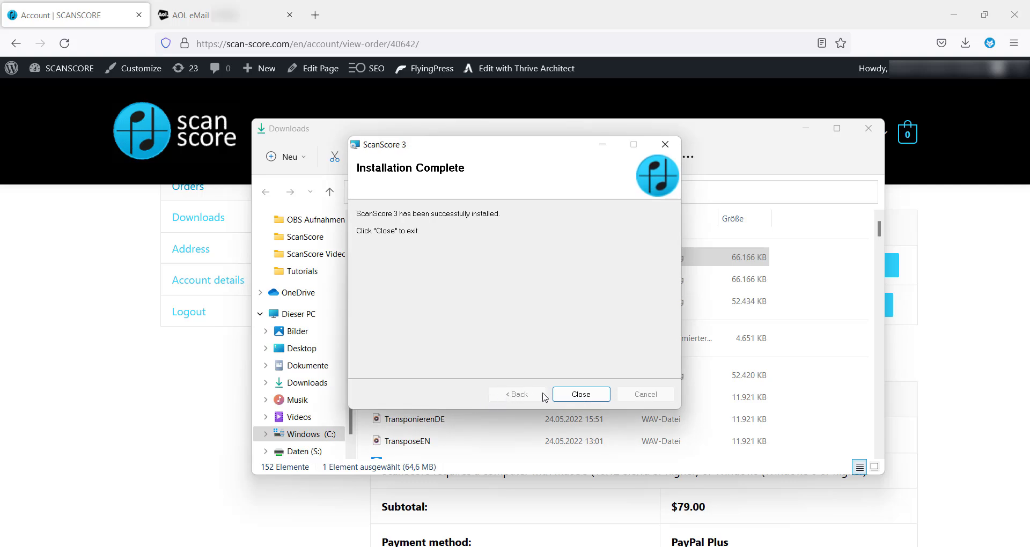
left_click(581, 394)
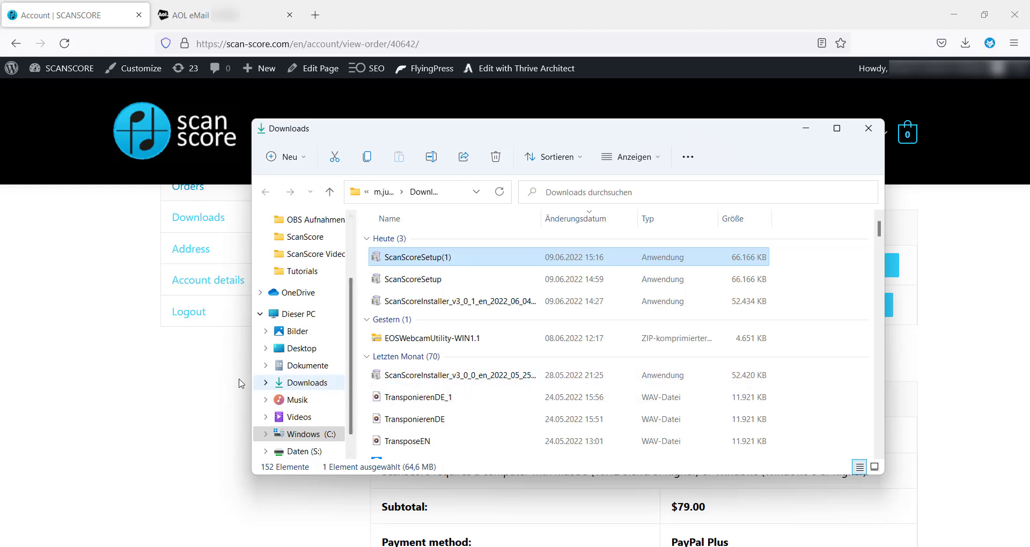
Launch ScanScore 3 from Windows search, dismiss its splash and Need help? popup, and return to Firefox.
left_click(213, 382)
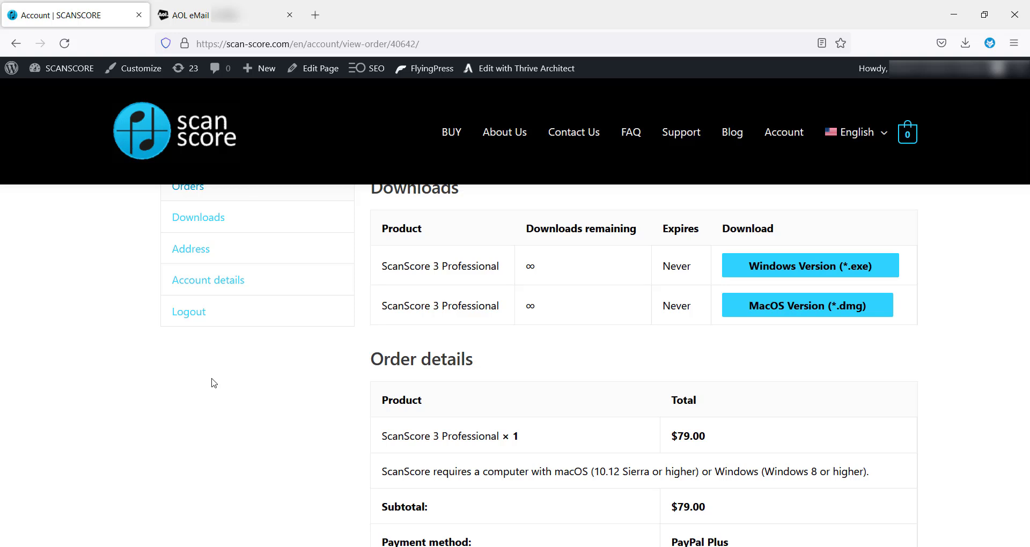
key("super")
type("s")
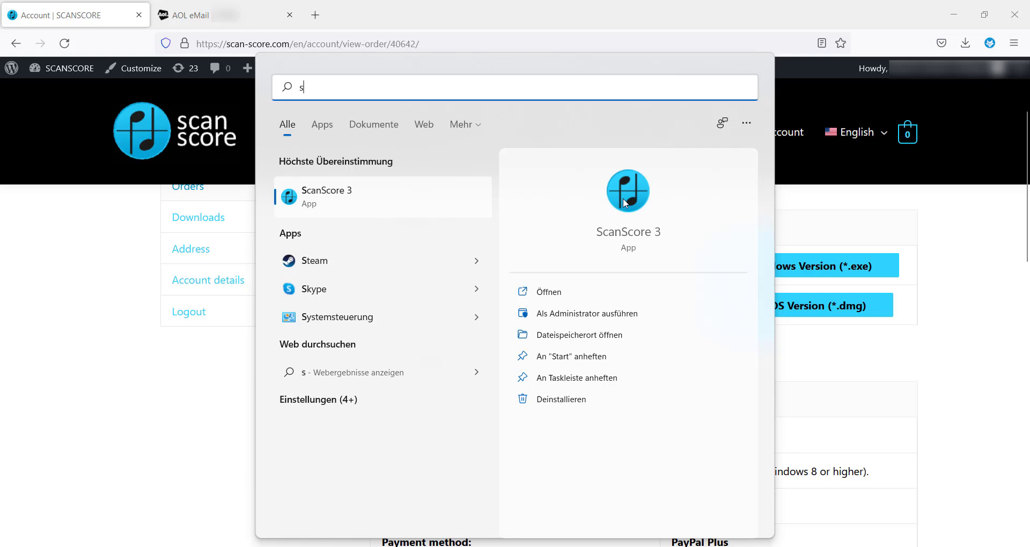
left_click(629, 195)
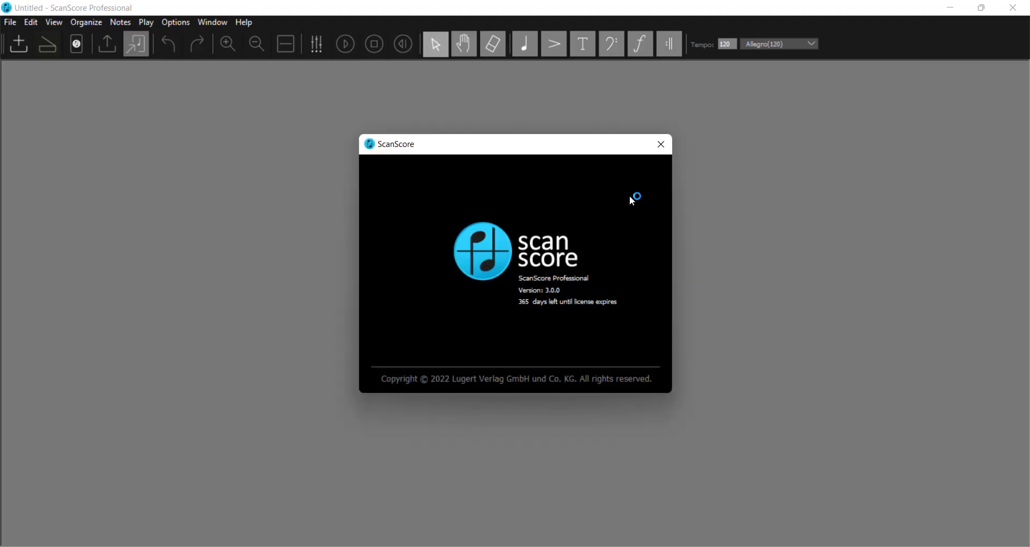
left_click(660, 151)
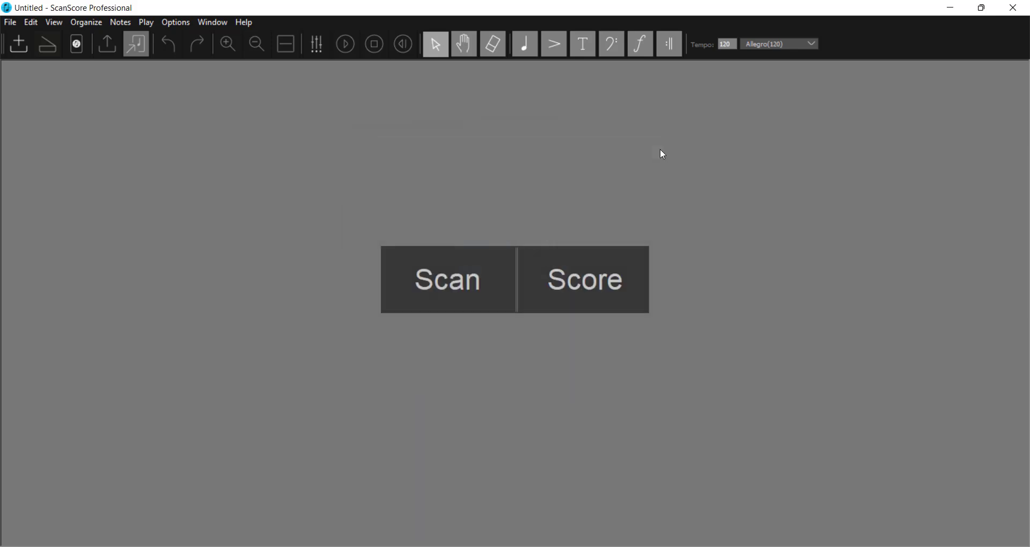
left_click(890, 153)
left_click(526, 546)
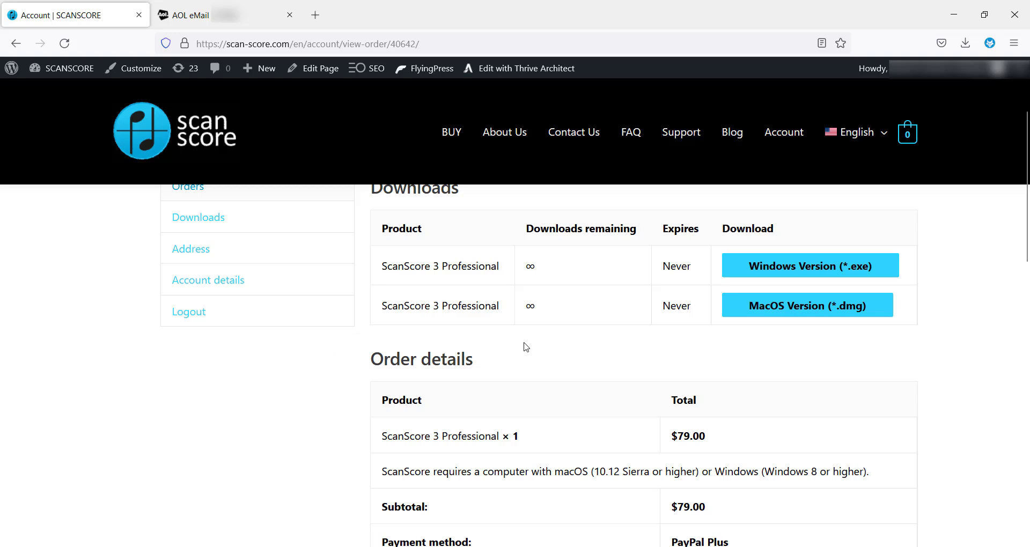
Open the order-complete email and select the key in its License Keys section for copying.
left_click(188, 15)
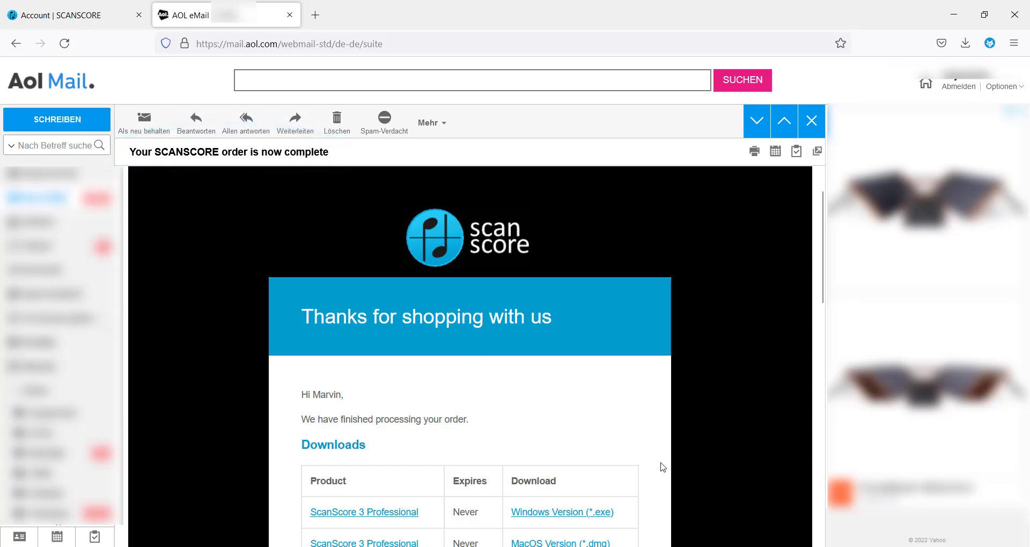
scroll(663, 467, "down", 2)
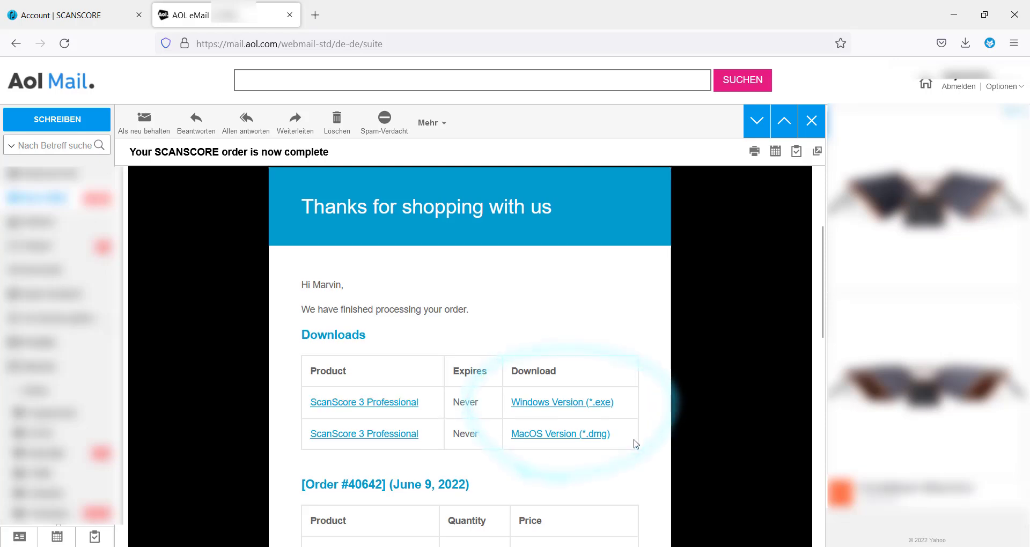
scroll(634, 443, "down", 6)
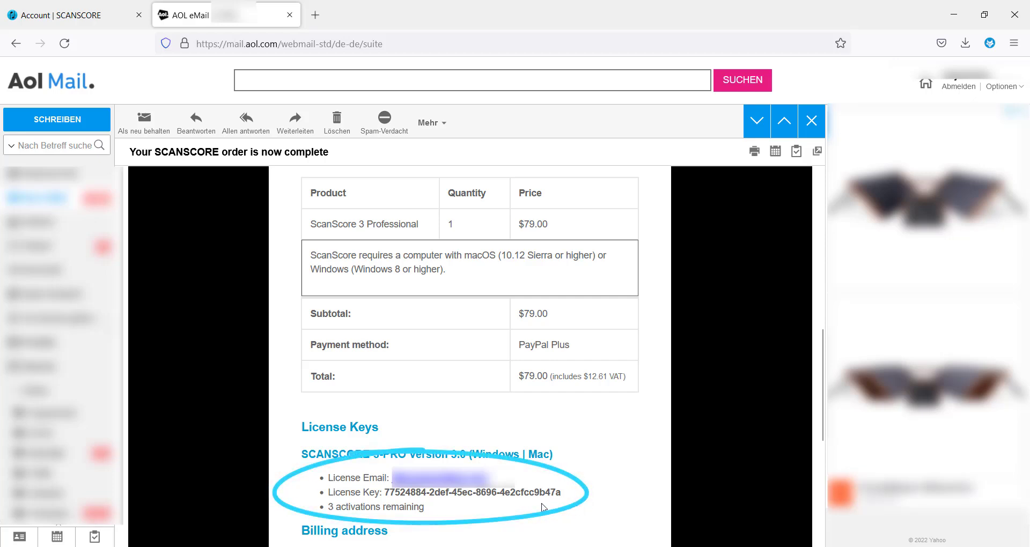
left_click_drag(561, 493, 387, 494)
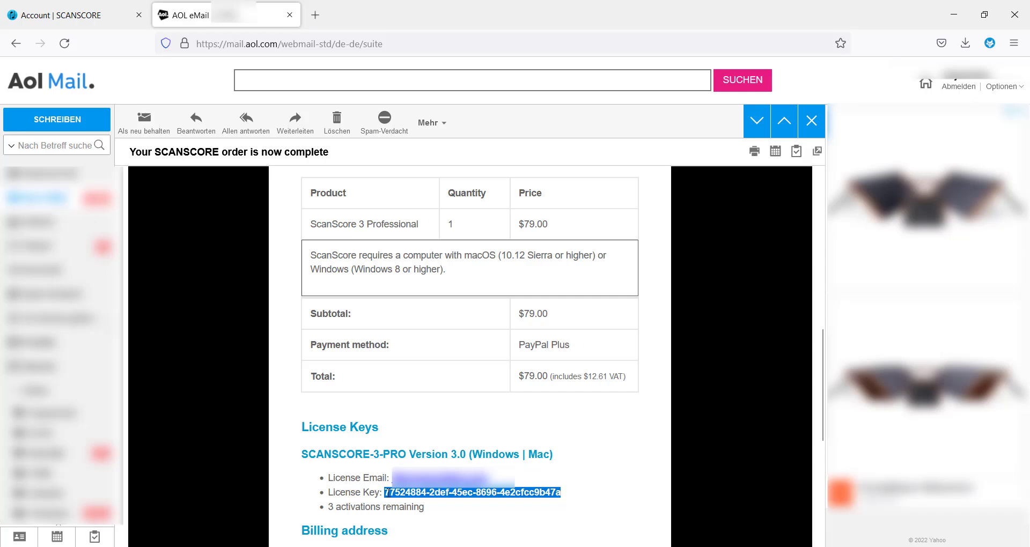
right_click(388, 492)
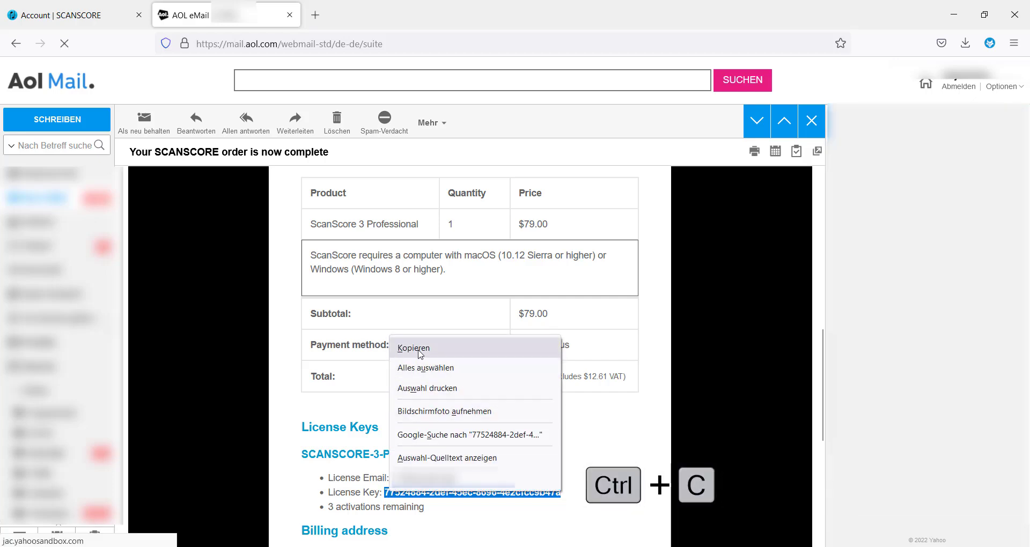
Copy the license key and paste it into the key field via Help > Activate New License.
left_click(420, 350)
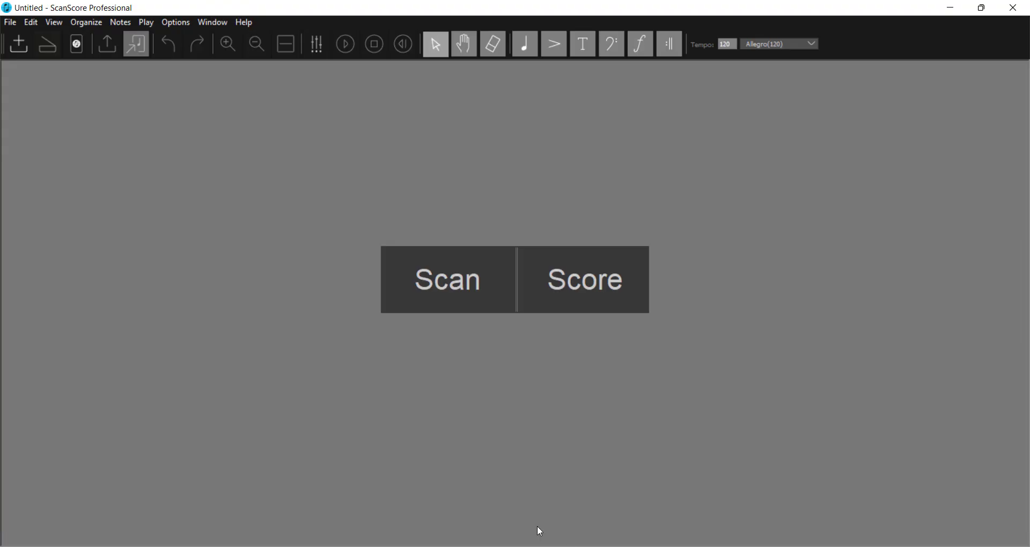
left_click(244, 22)
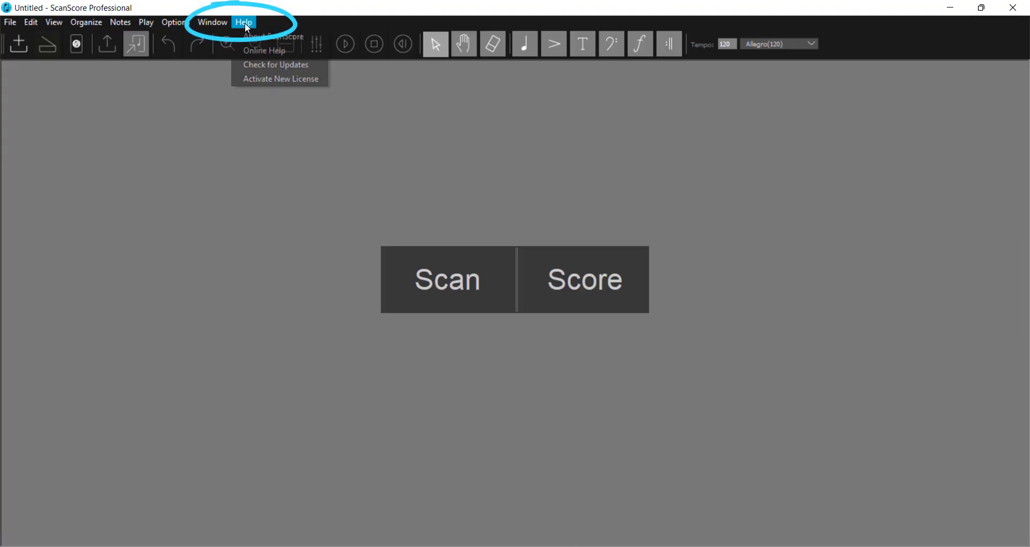
left_click(257, 79)
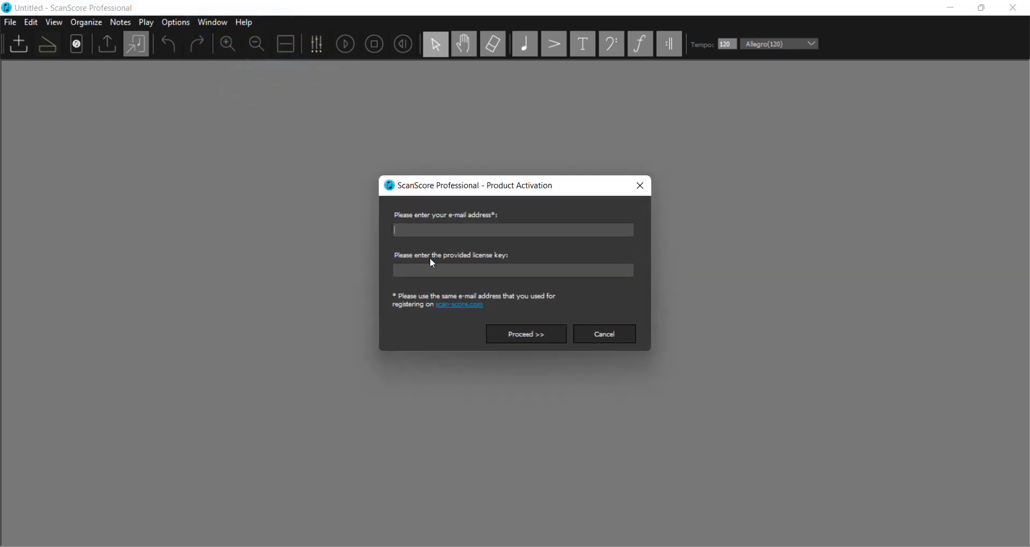
right_click(442, 276)
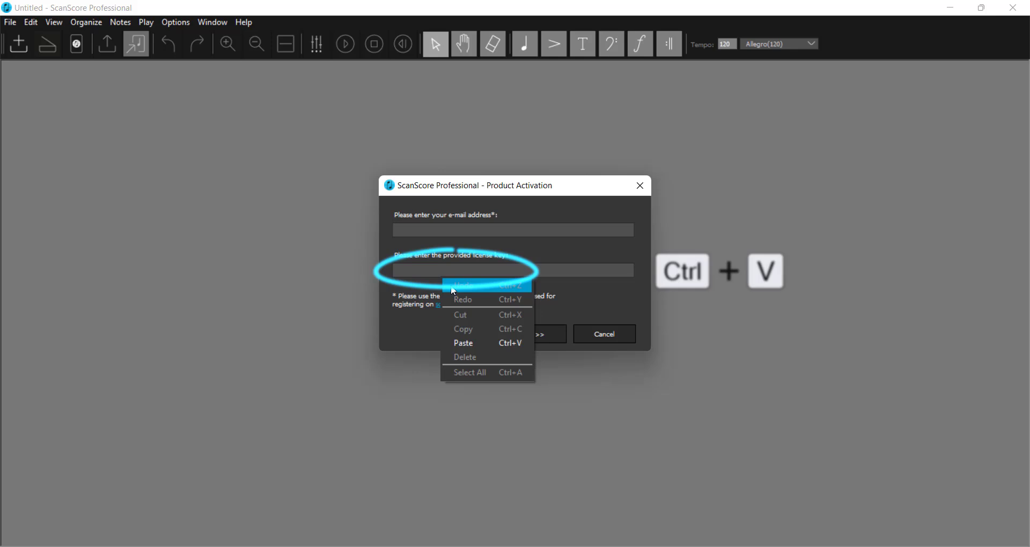
left_click(476, 344)
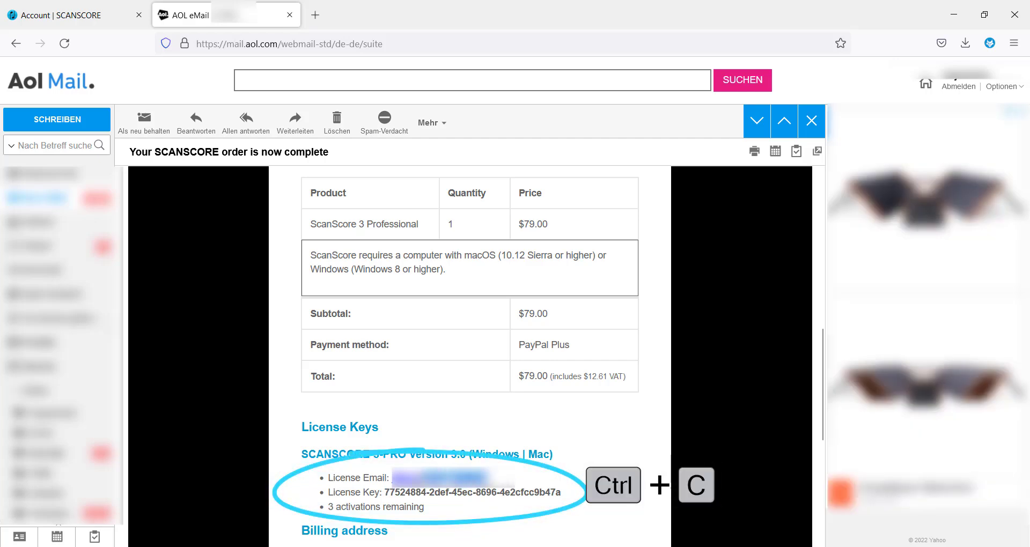
Copy the License Email address from the order email and return to the activation window.
right_click(400, 477)
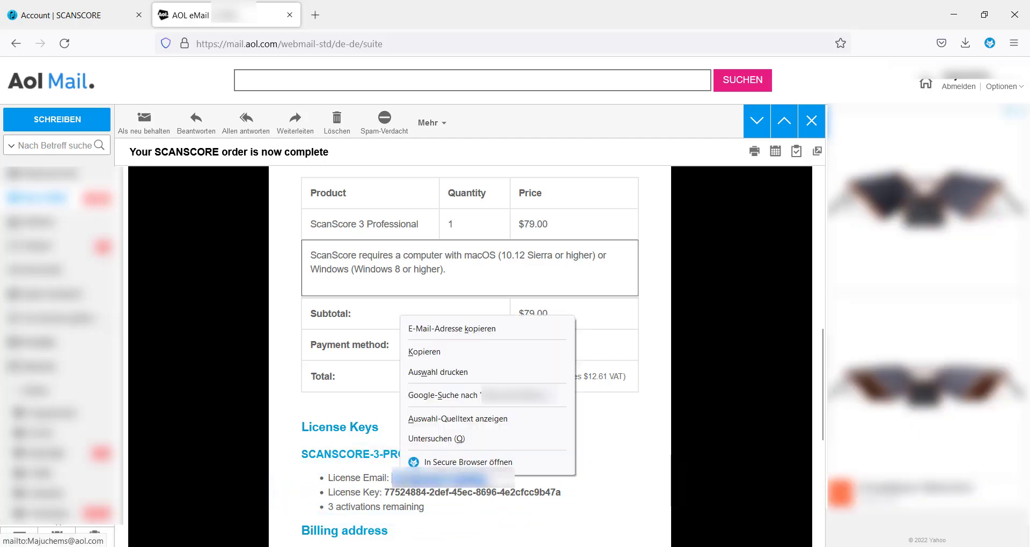
left_click(425, 353)
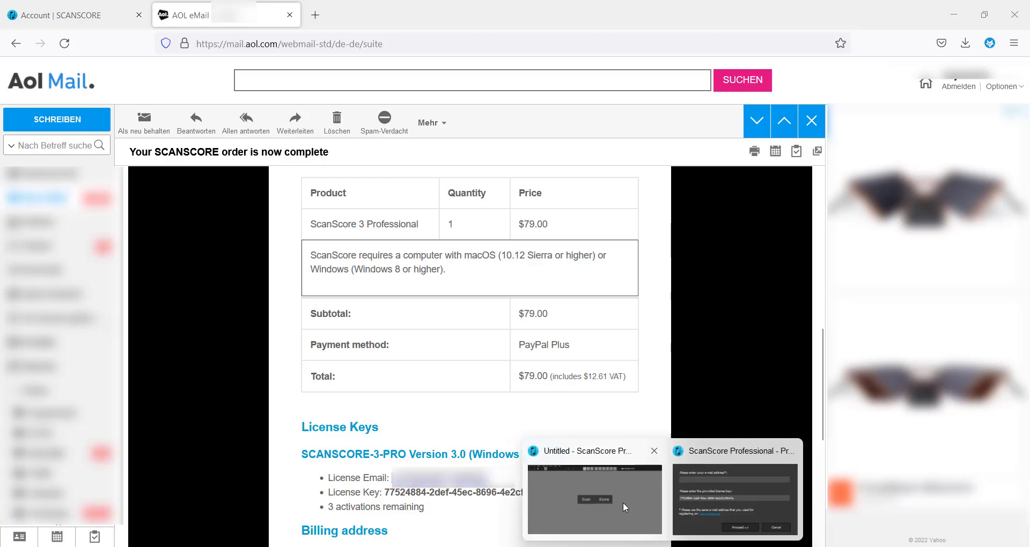
left_click(623, 502)
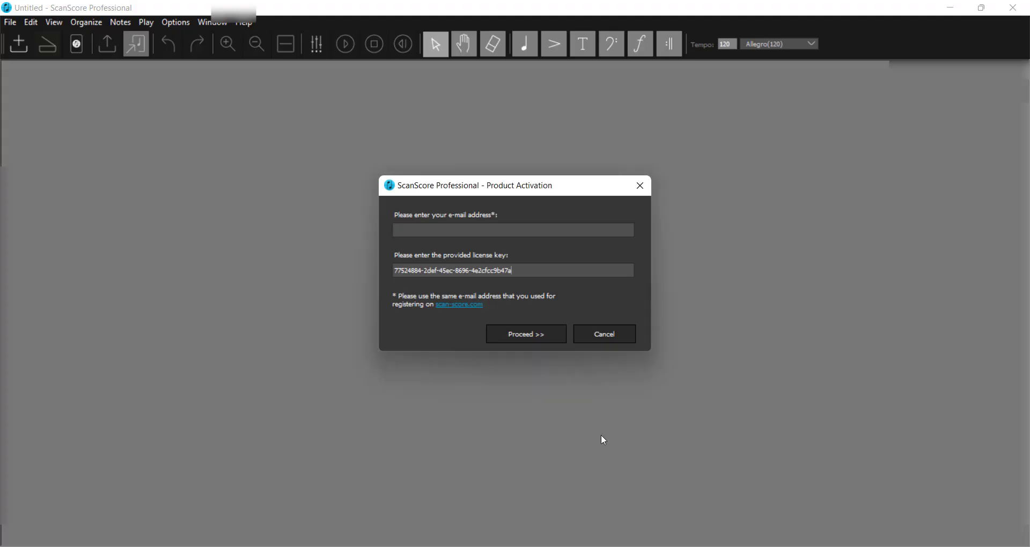
Paste the license e-mail into its field, submit with Proceed >>, and confirm 'Activation successful'.
right_click(489, 231)
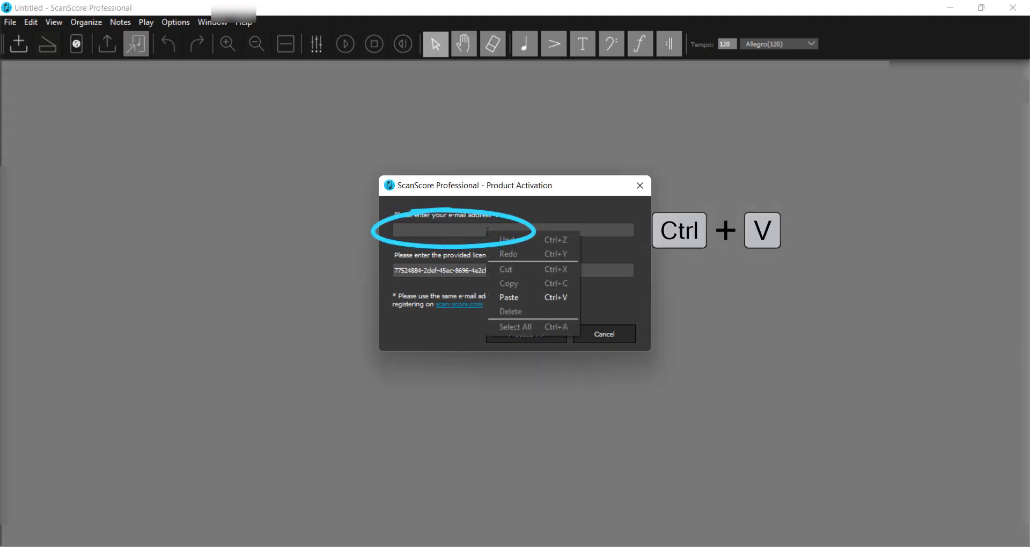
left_click(514, 302)
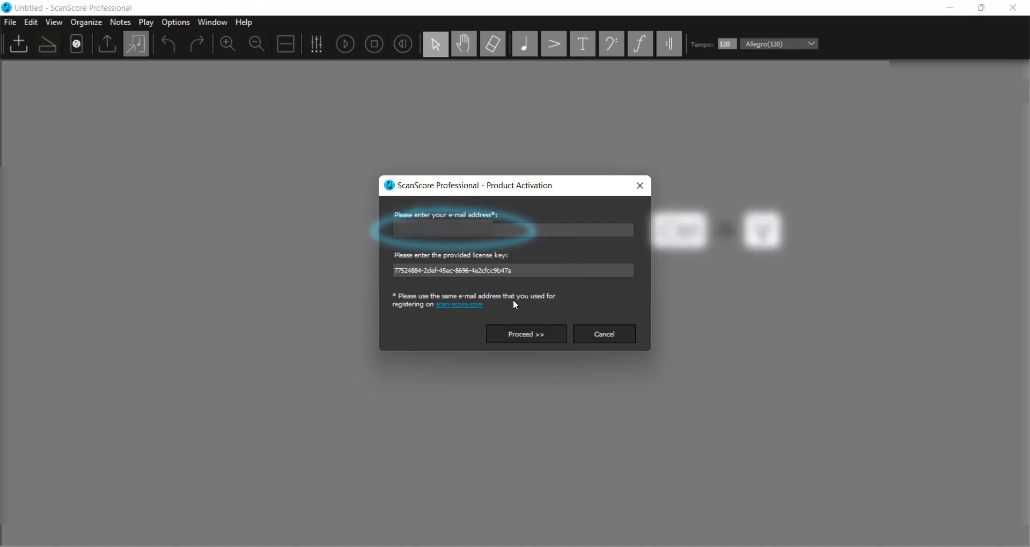
left_click(527, 339)
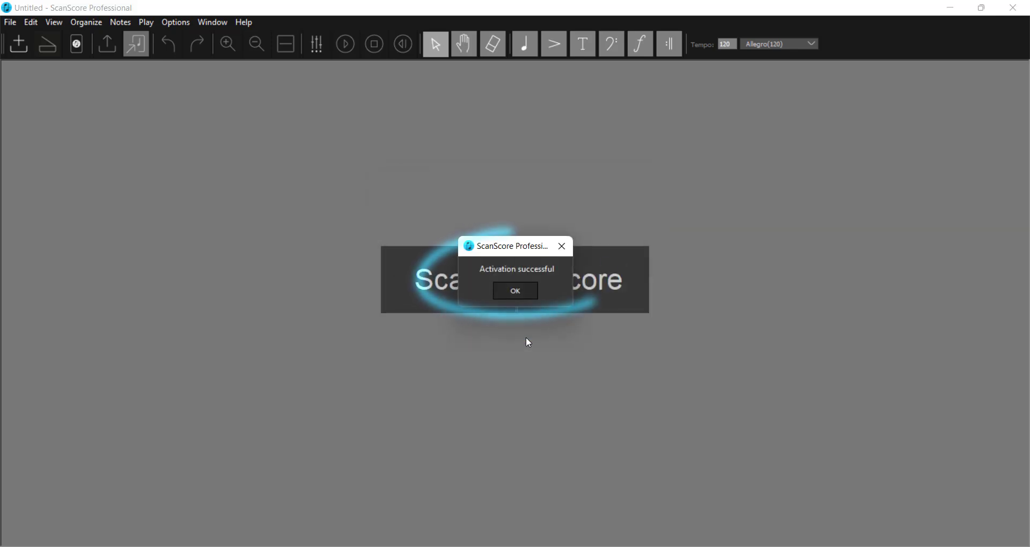
left_click(521, 293)
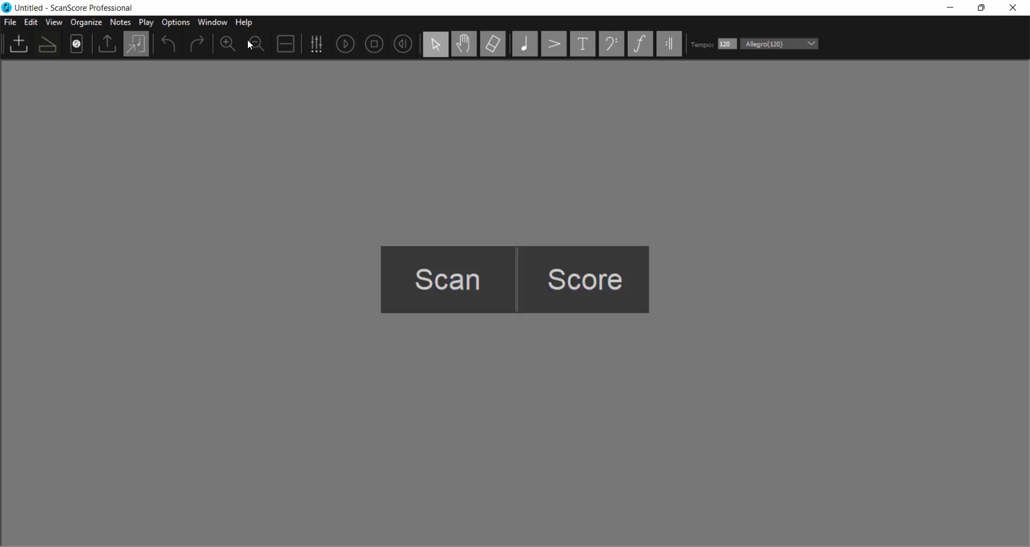
Open Help > About ScanScore to confirm version 3.0.0 with 365 license days left.
left_click(241, 24)
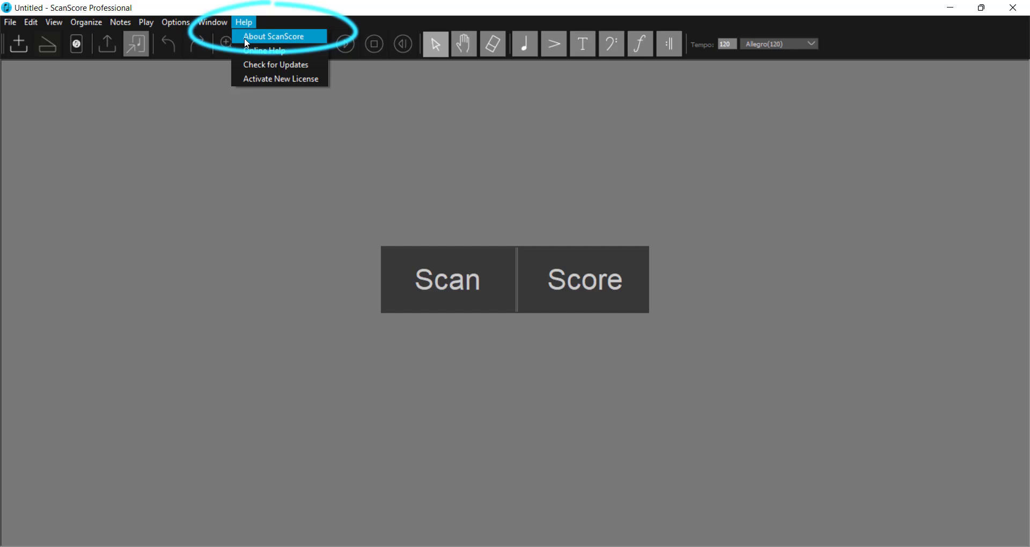
left_click(245, 39)
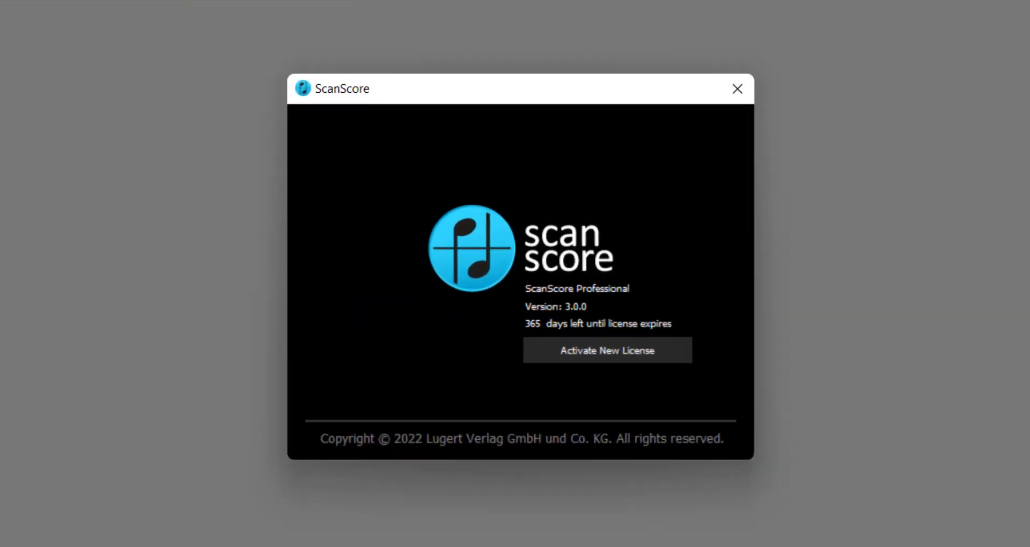